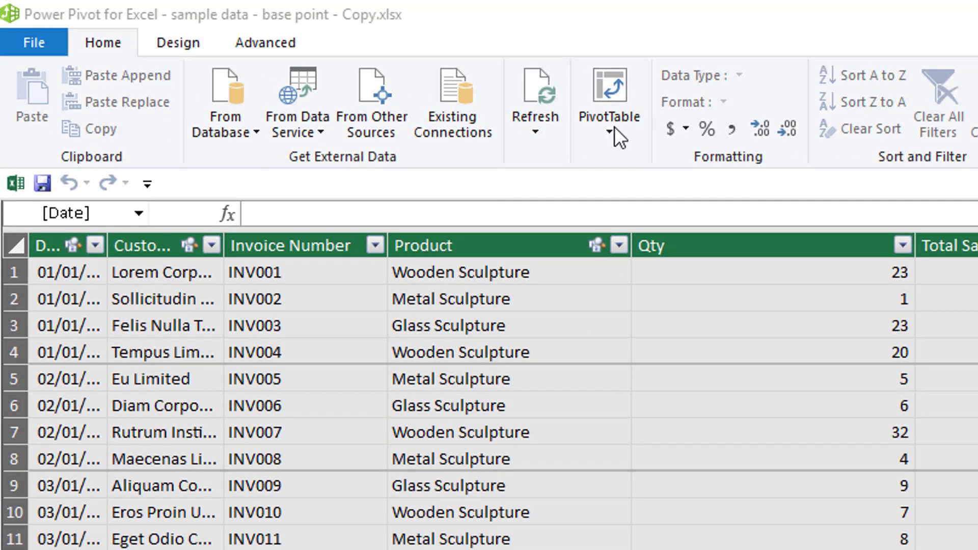
click(610, 130)
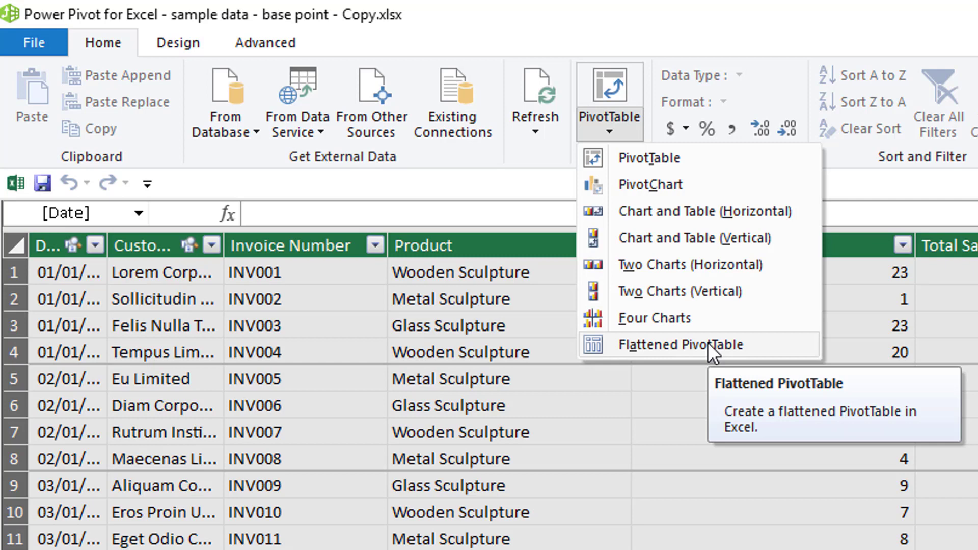
Insert a standard PivotTable from the data model on a new worksheet (Sheet6)
click(649, 161)
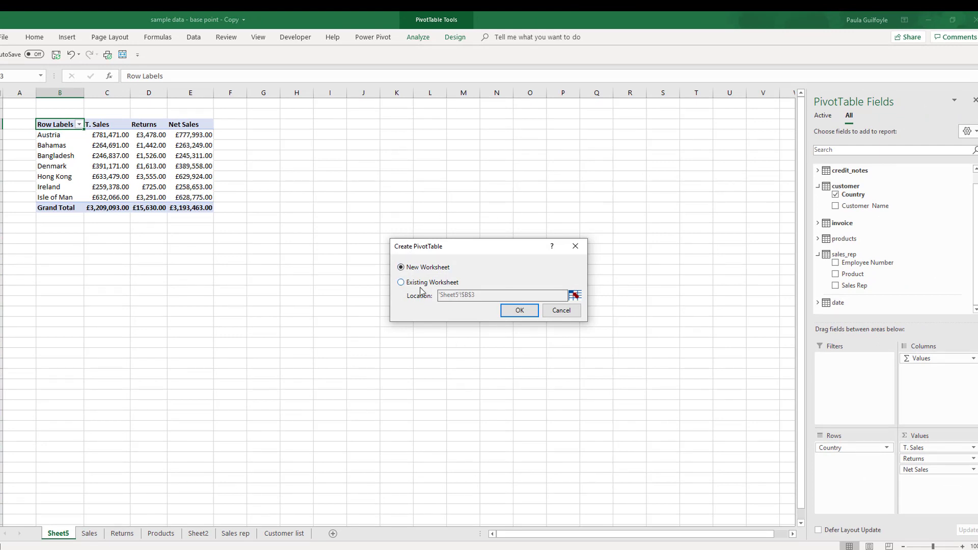
click(519, 311)
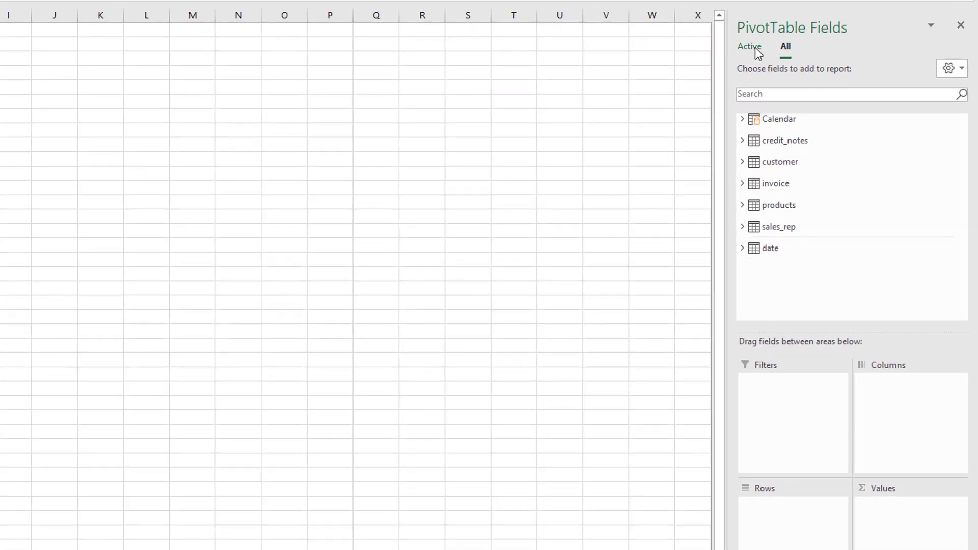
click(750, 48)
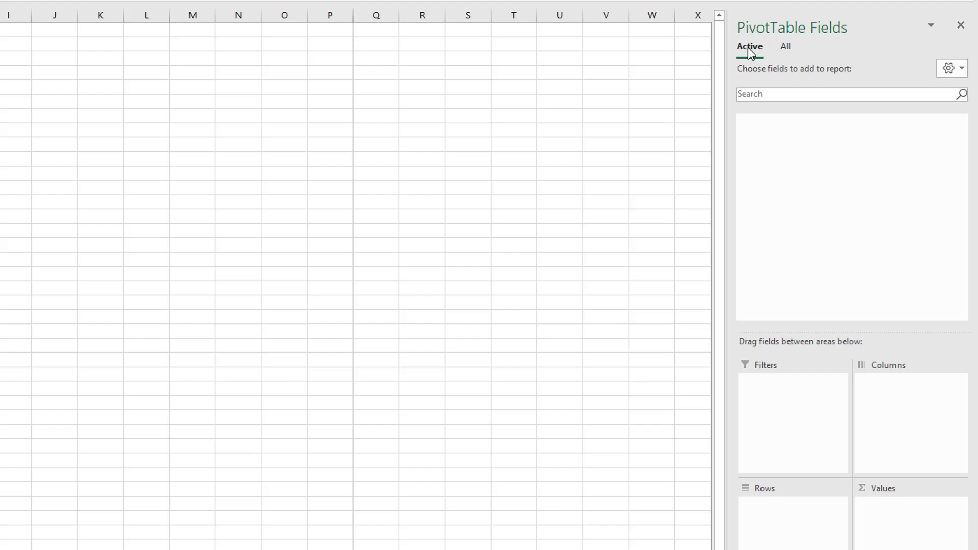
click(784, 48)
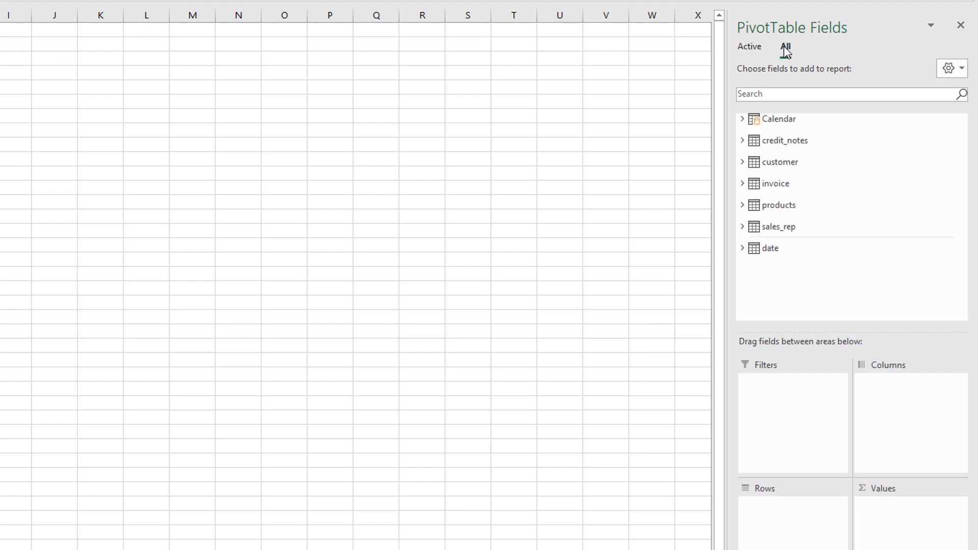
click(752, 47)
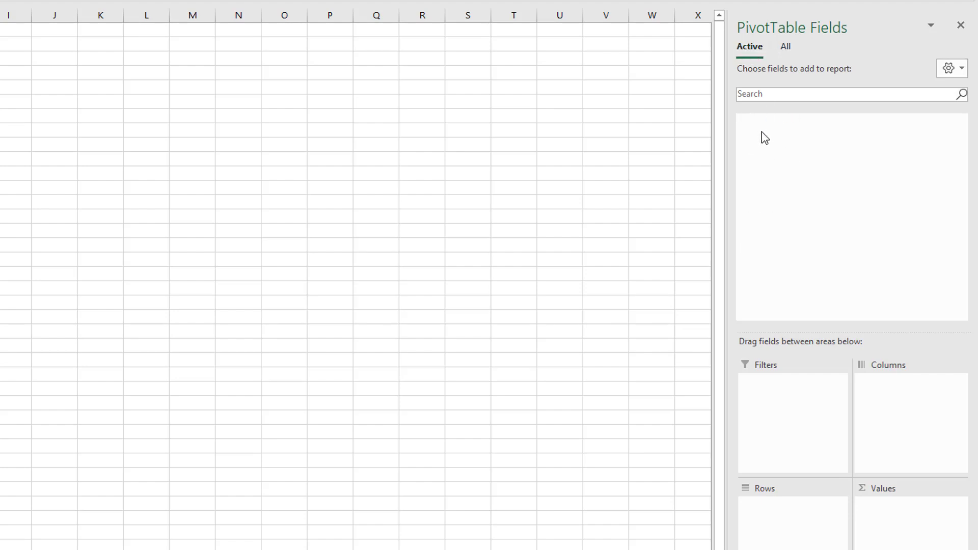
click(784, 47)
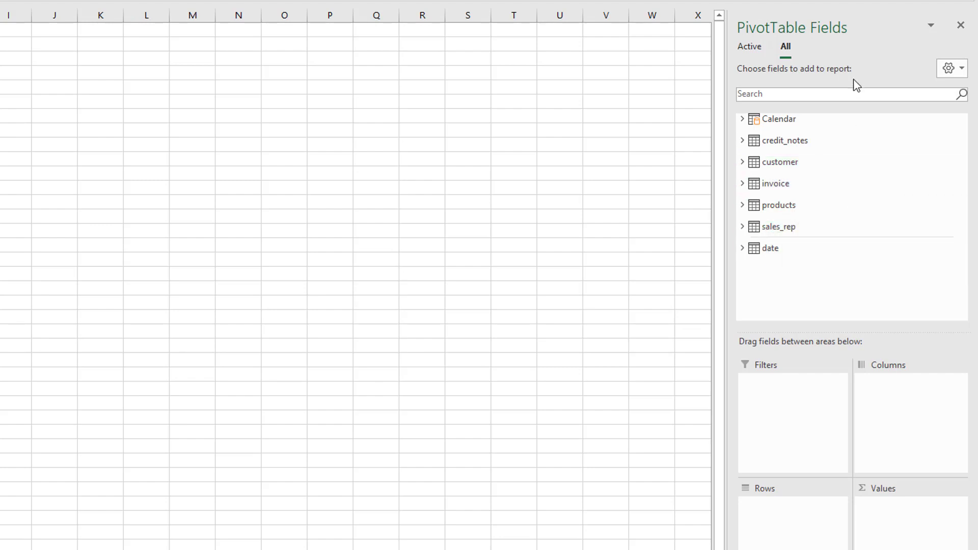
Expand the Calendar, credit_notes and invoice tables and scroll through their fields
click(741, 120)
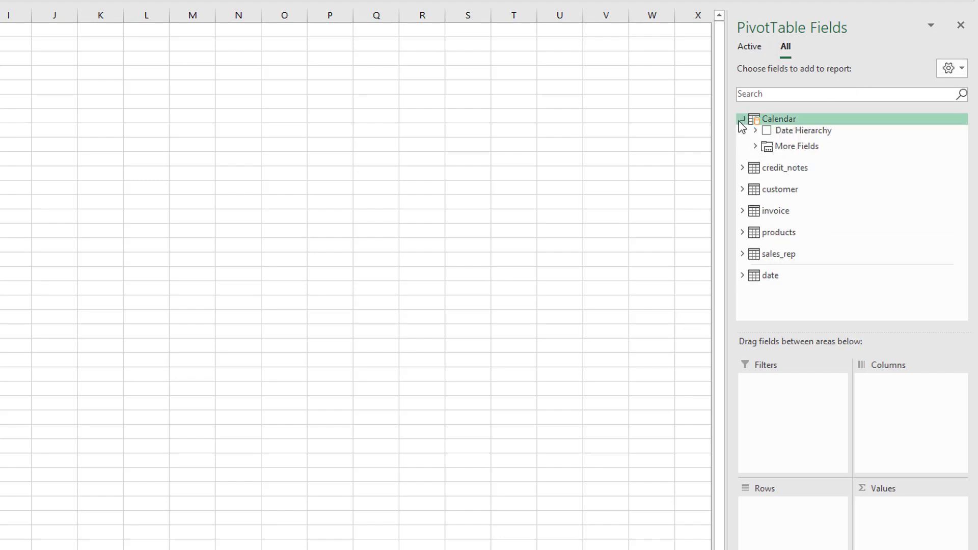
click(742, 167)
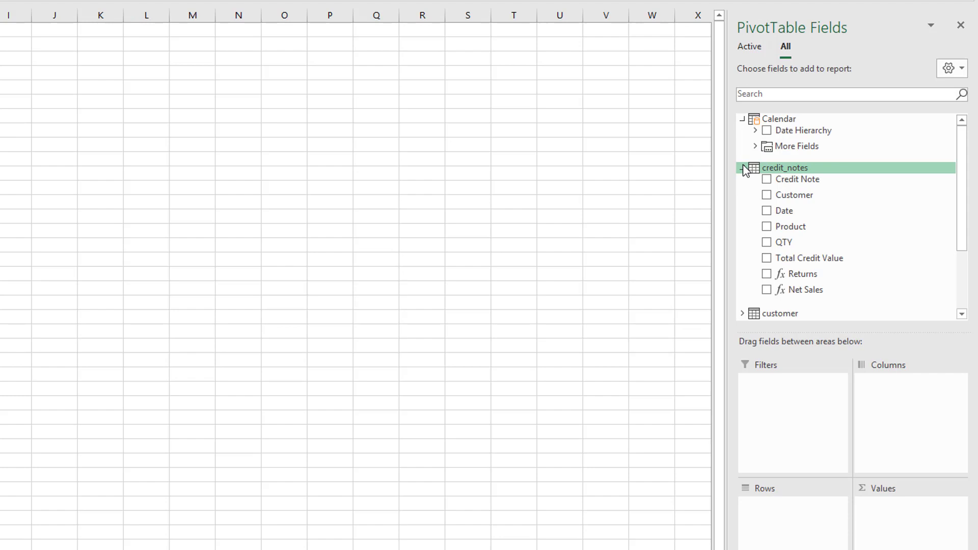
drag(961, 146, 966, 192)
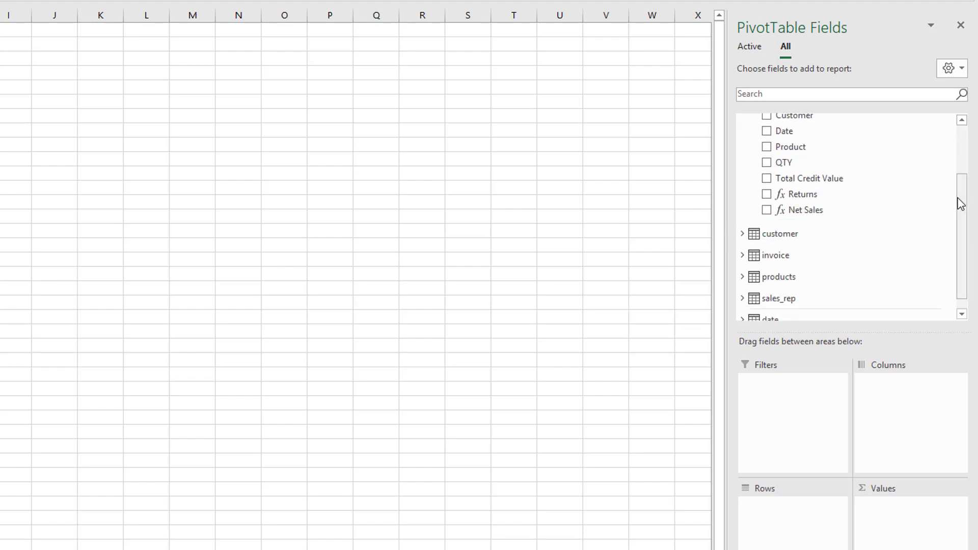
click(743, 255)
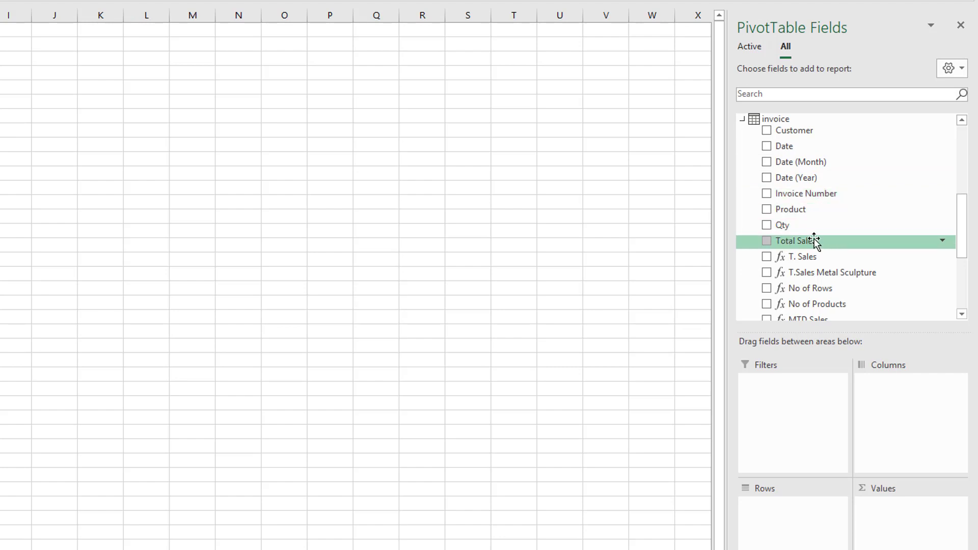
drag(961, 243, 964, 272)
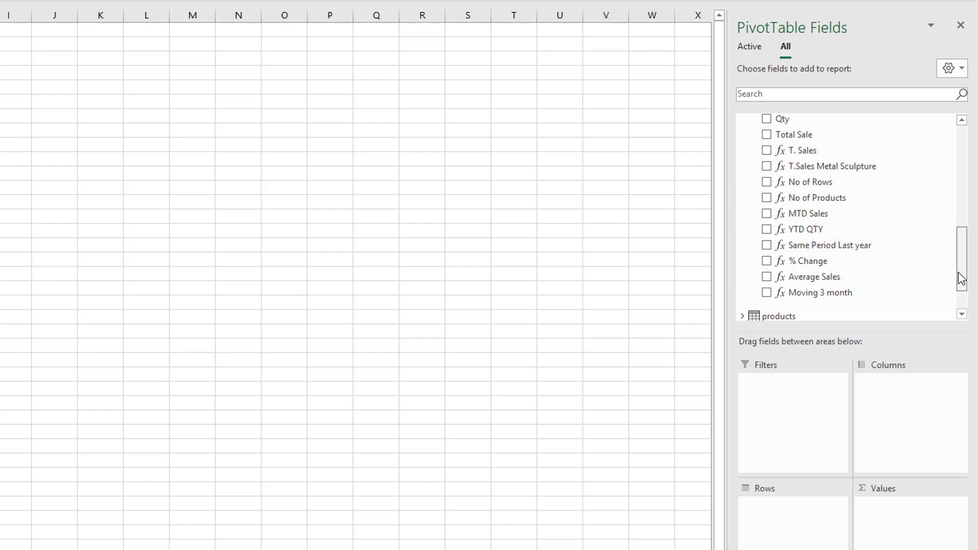
drag(961, 279, 960, 257)
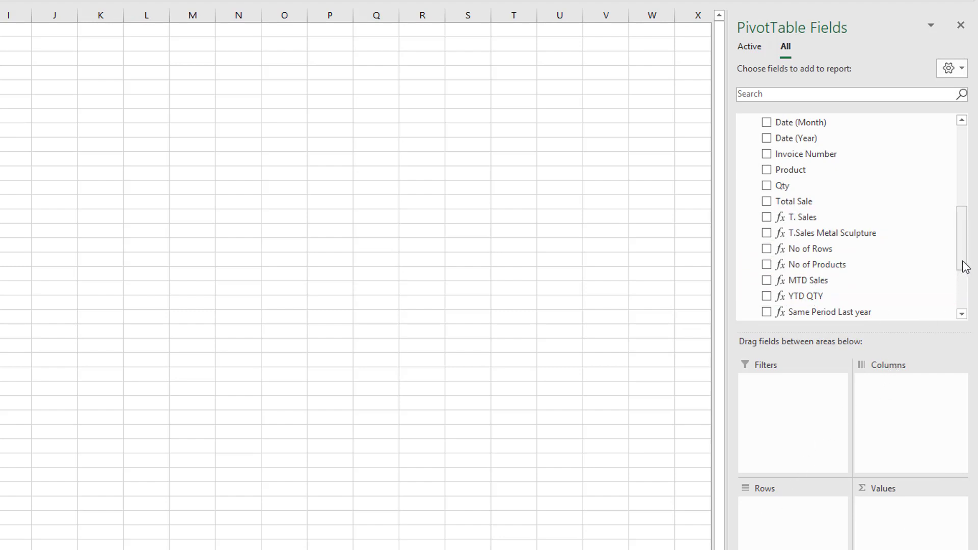
drag(962, 264, 961, 246)
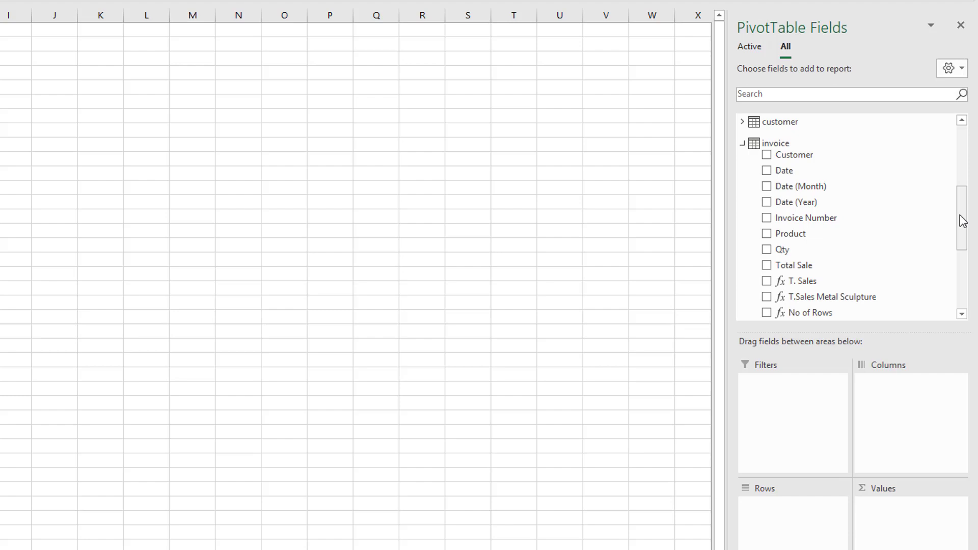
Collapse the invoice and credit_notes tables, leaving only Calendar expanded
click(743, 145)
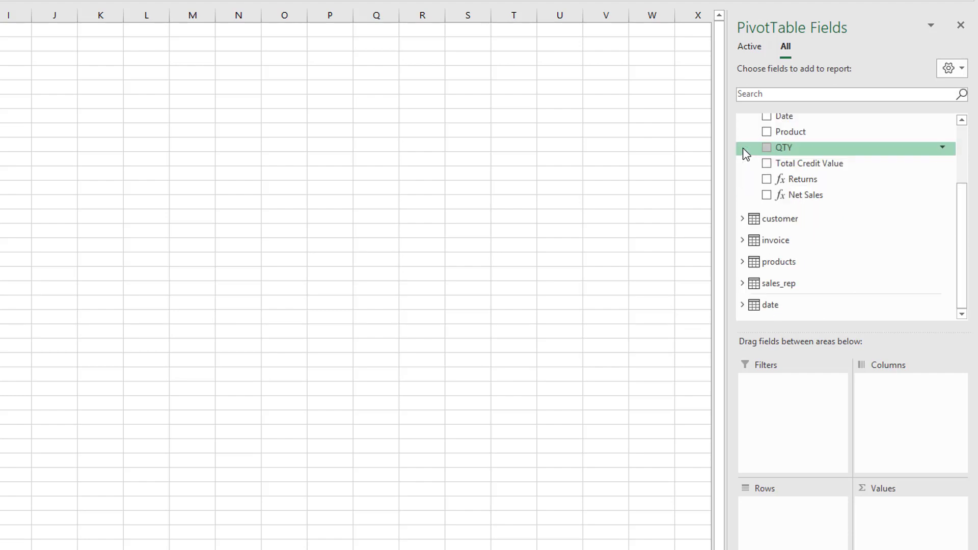
drag(960, 204, 955, 161)
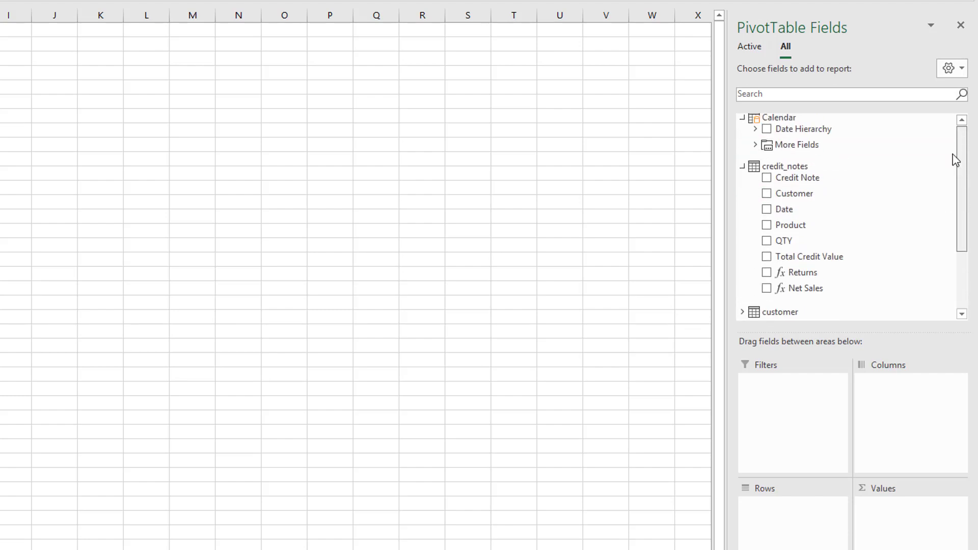
click(742, 167)
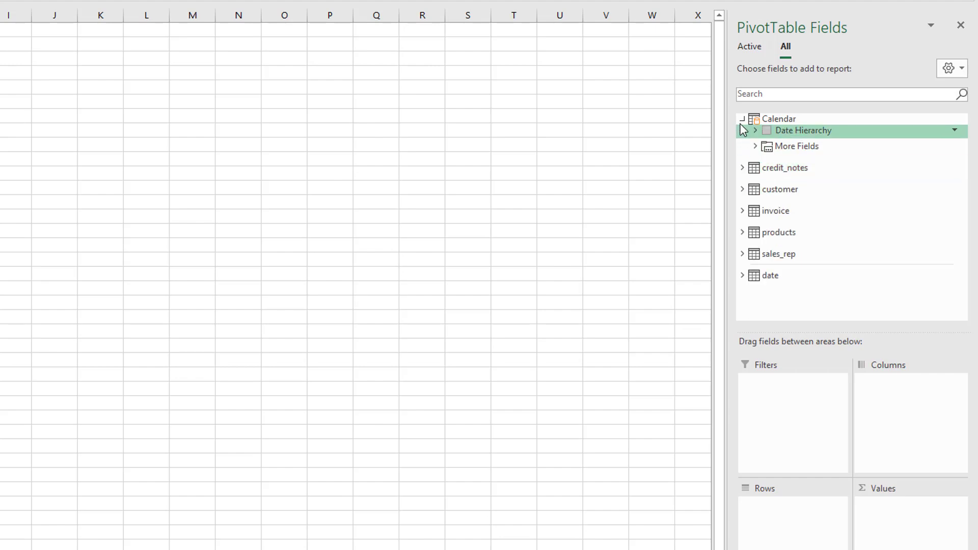
Put customer Country in the rows and products Product across the columns
click(741, 120)
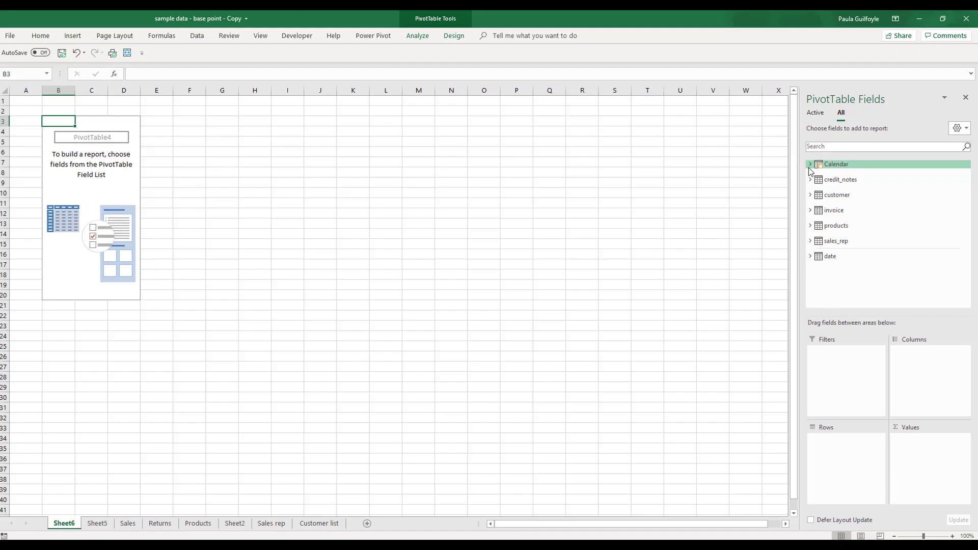
click(811, 196)
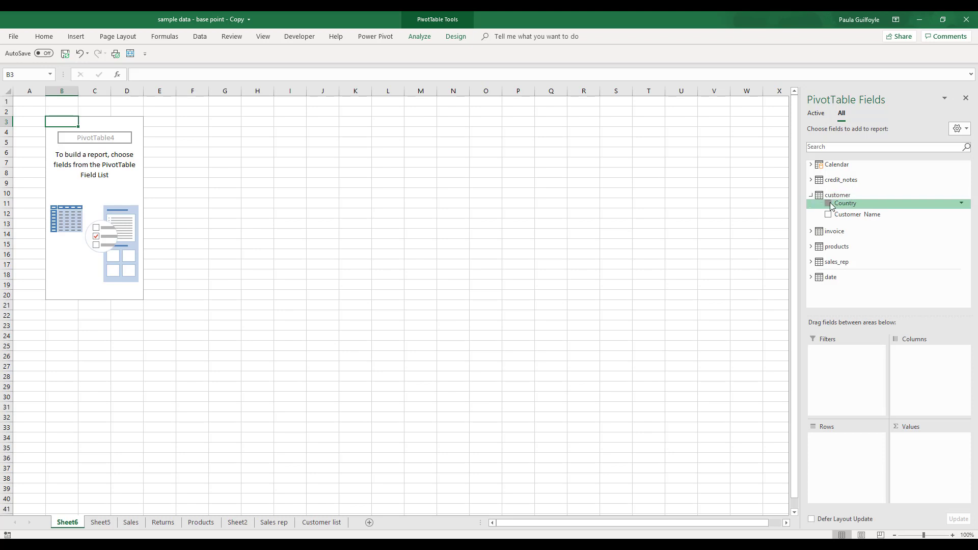
click(829, 204)
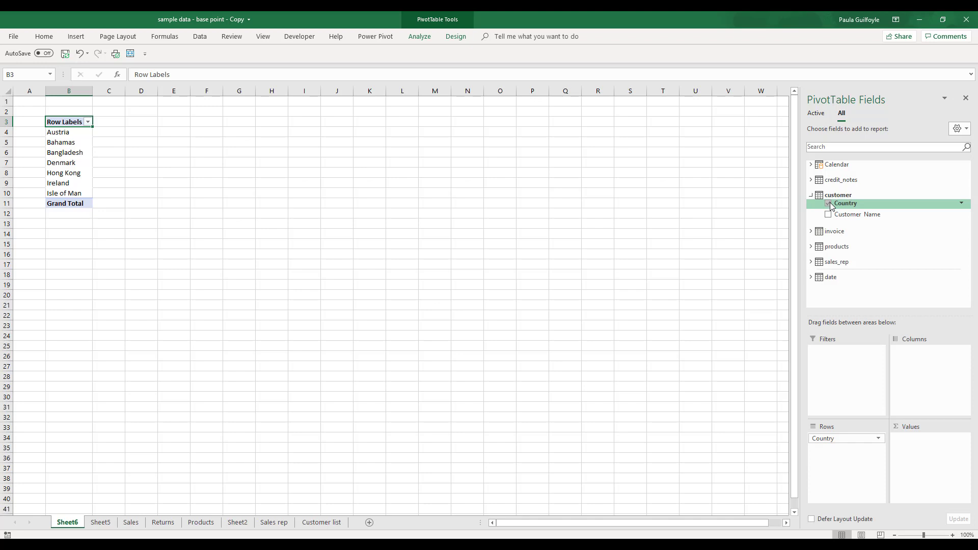
click(811, 247)
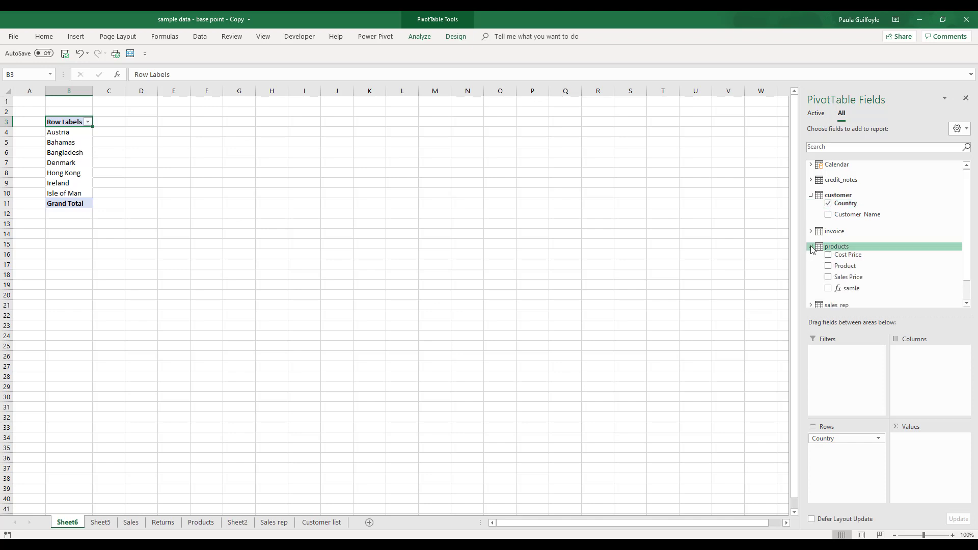
click(828, 266)
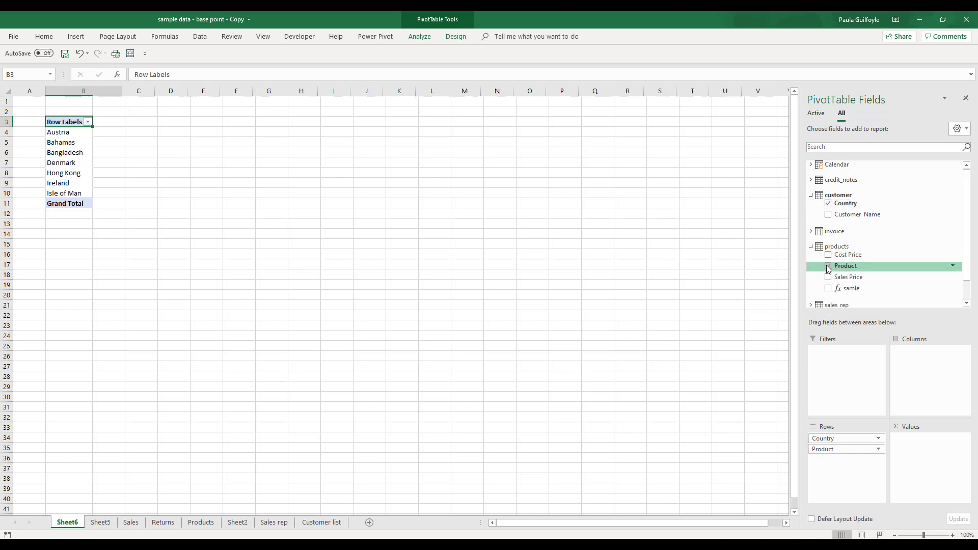
mouse_move(834, 450)
mouse_down()
mouse_move(901, 426)
mouse_move(928, 359)
mouse_up()
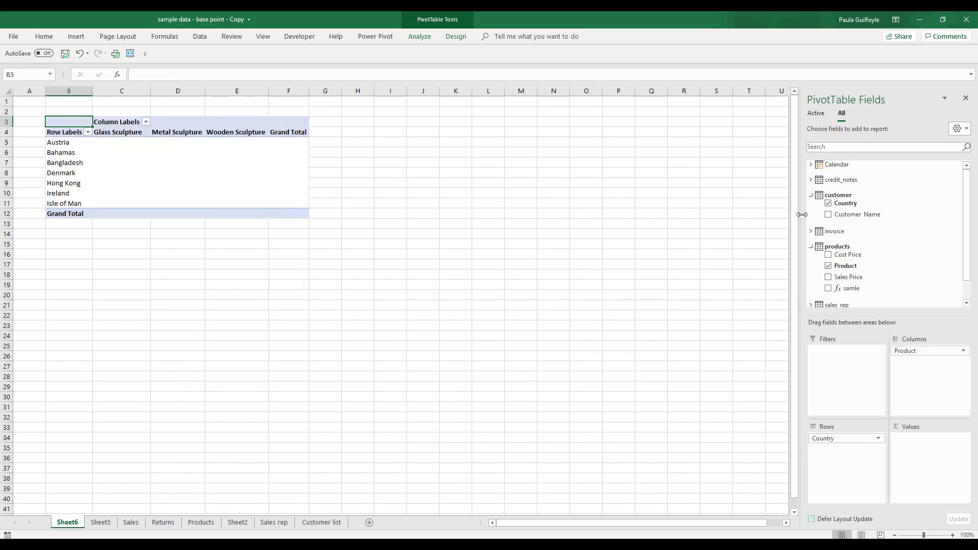
Add invoice T. Sales as the PivotTable's values
click(810, 195)
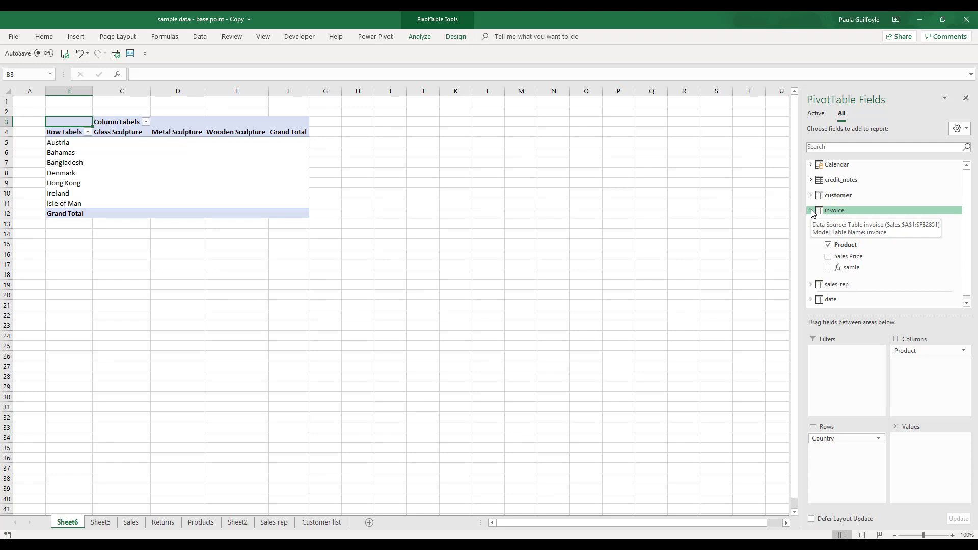
click(811, 211)
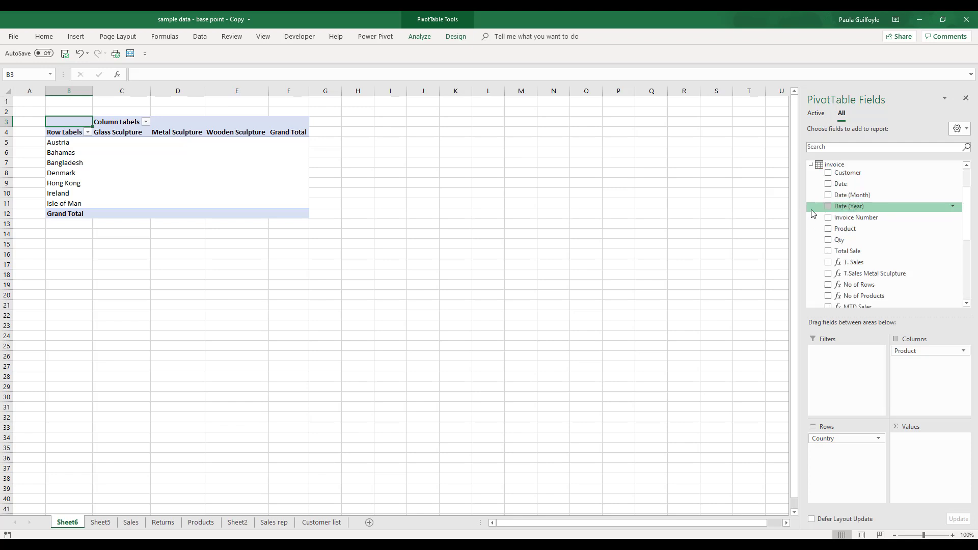
click(828, 263)
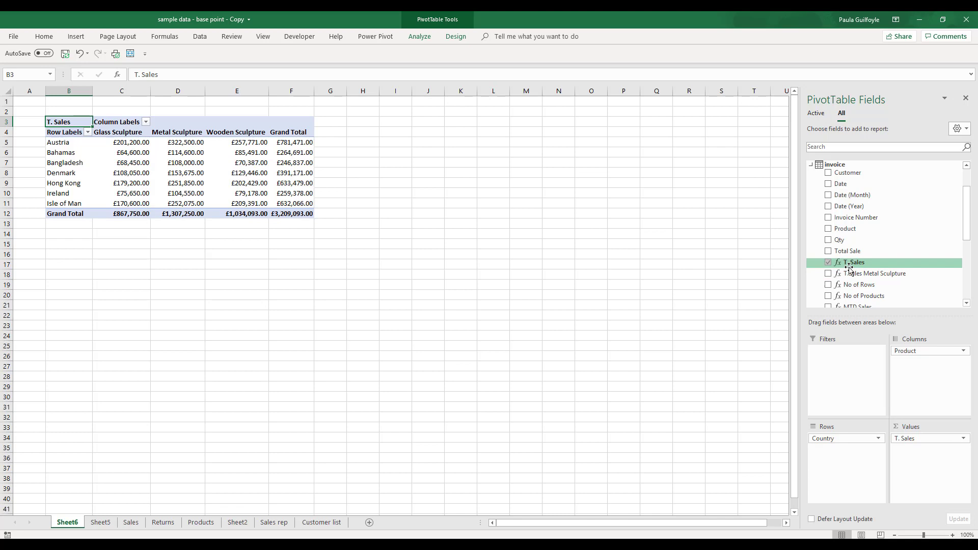
click(964, 439)
click(930, 427)
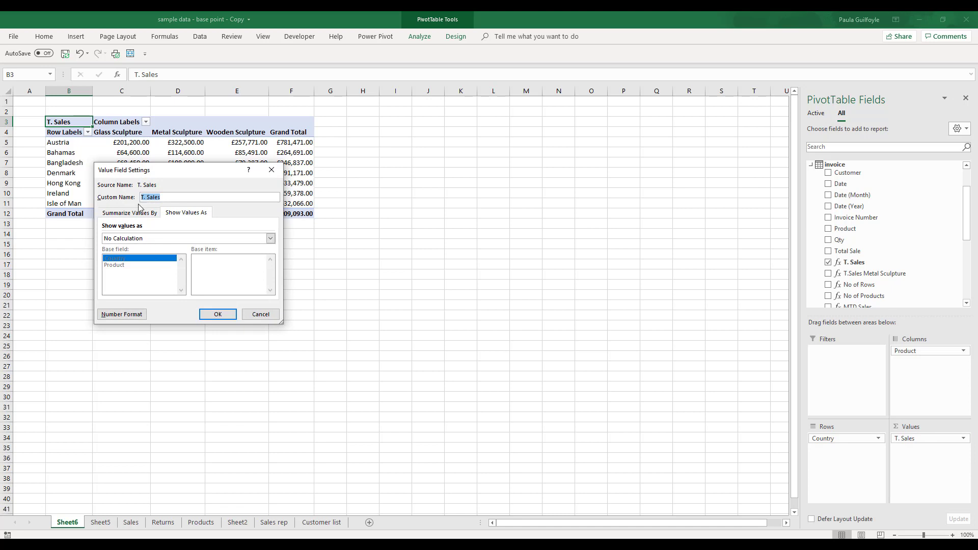
click(140, 213)
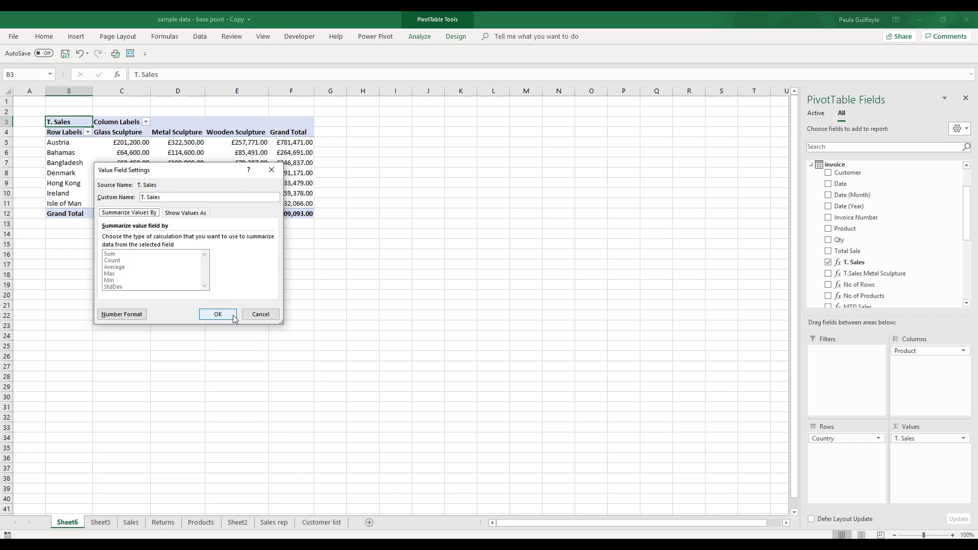
click(259, 314)
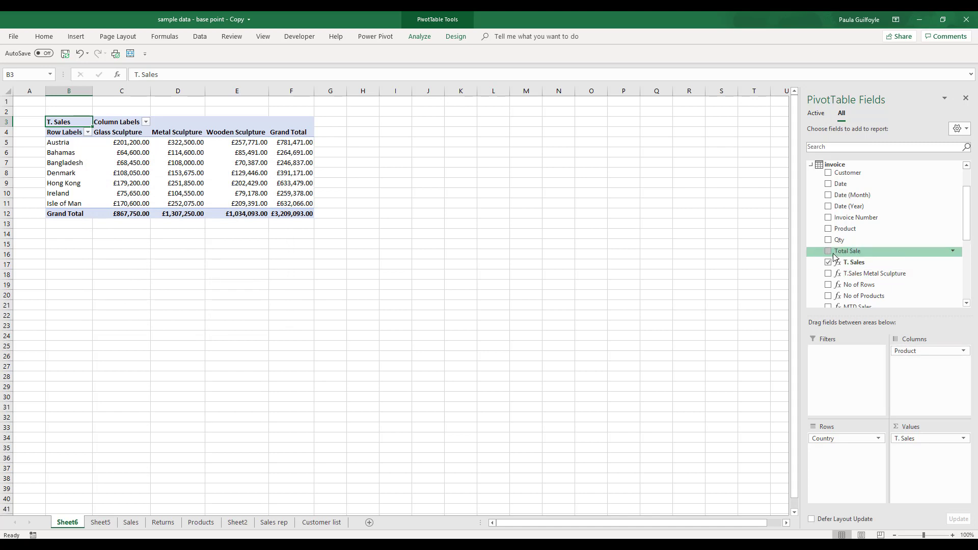
Add the invoice Total Sale field as a second value alongside T. Sales
click(828, 253)
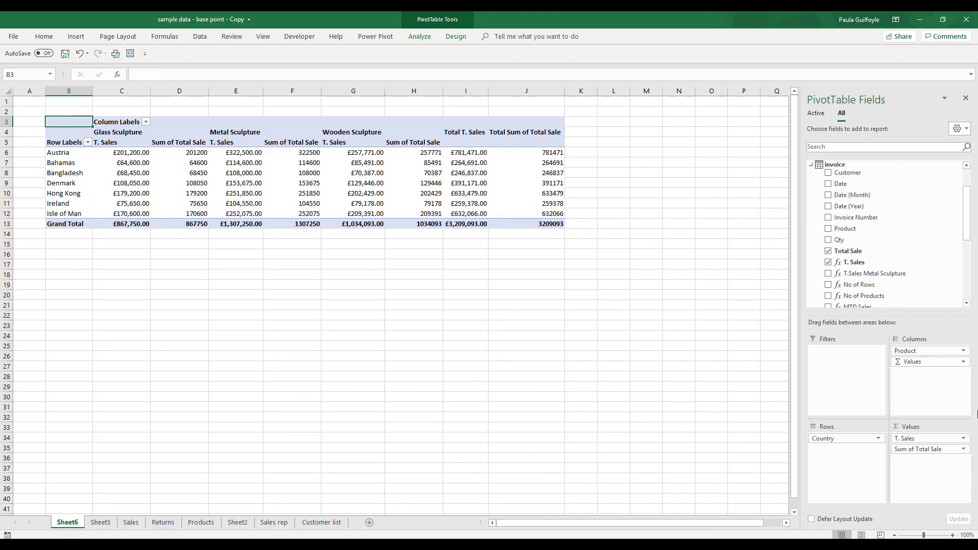
Change Total Sale to summarize as Count, then remove it from the Values area
click(963, 450)
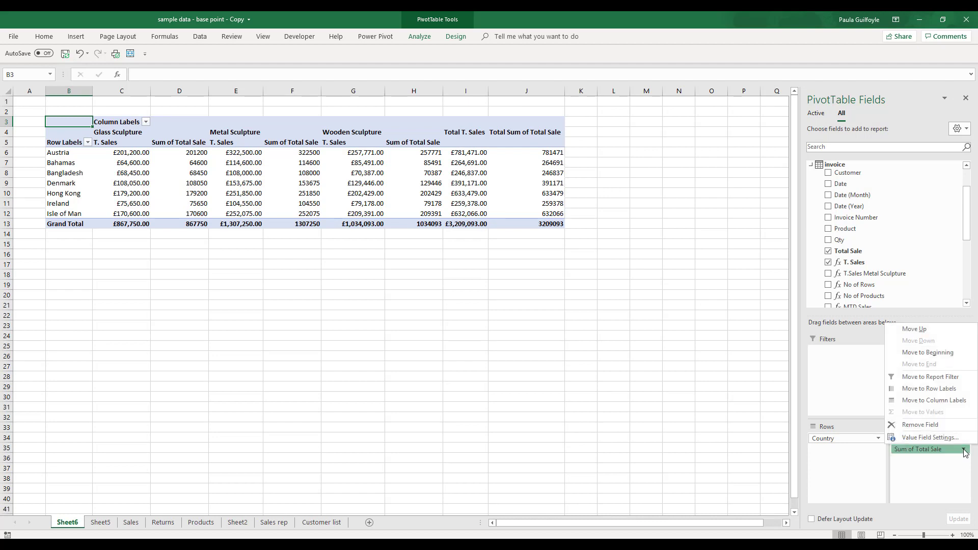
click(929, 437)
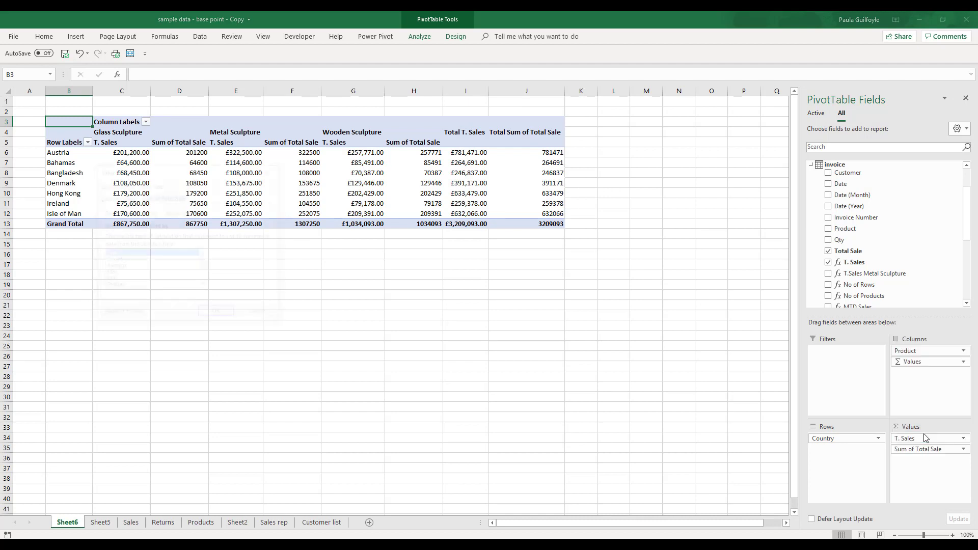
click(112, 260)
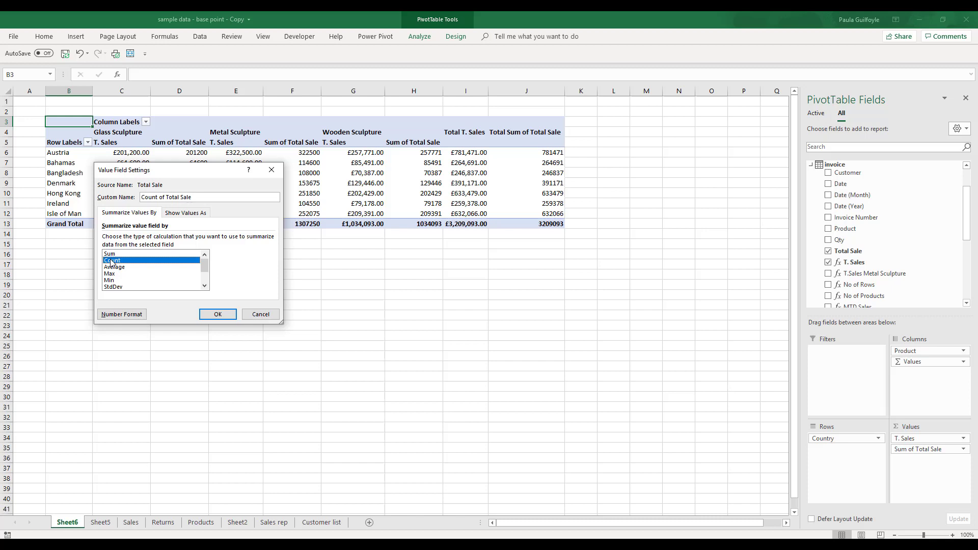
click(212, 316)
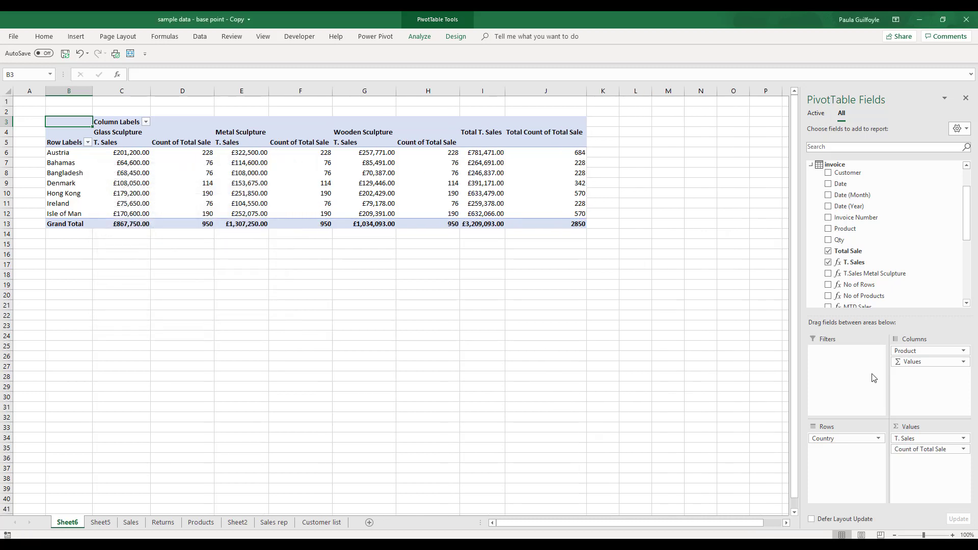
drag(906, 447, 896, 193)
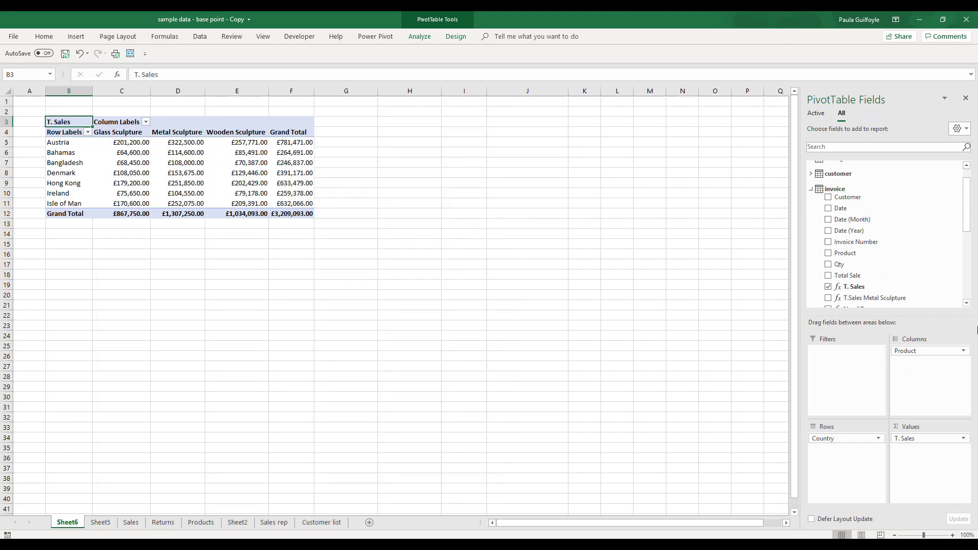
Move Product into the rows and Country into the columns
drag(904, 355, 834, 463)
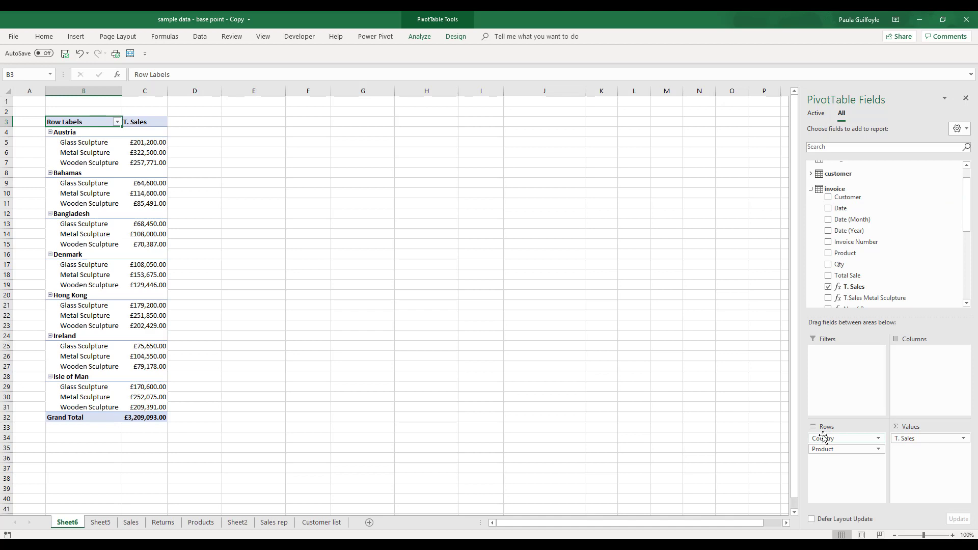
drag(820, 438, 928, 364)
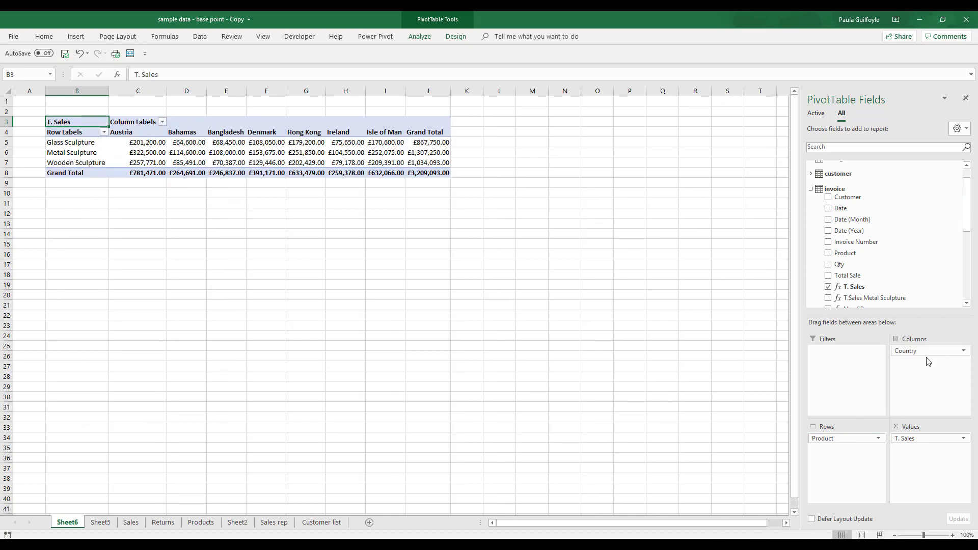
click(811, 189)
Add the Calendar Date Hierarchy to split each country's sales into 2019 and 2020
drag(966, 177, 966, 173)
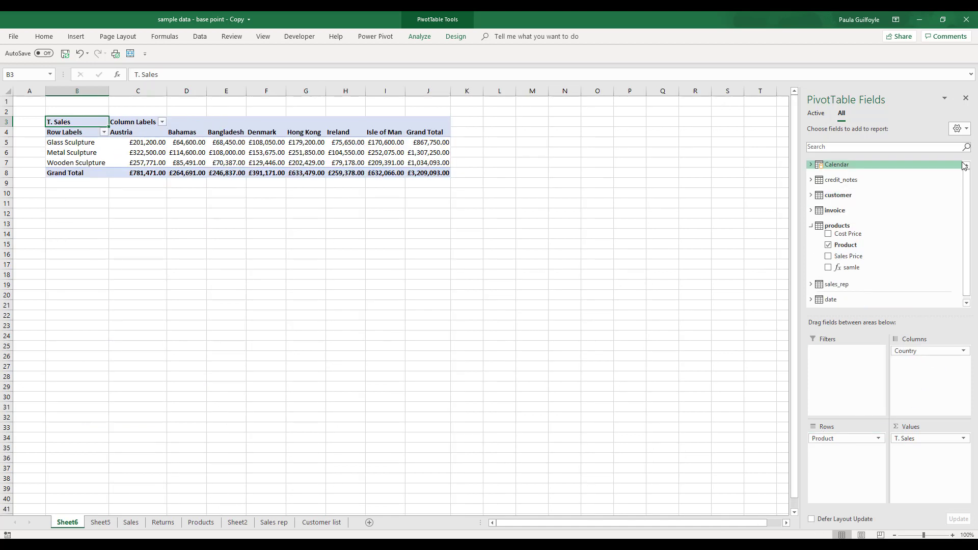
click(811, 165)
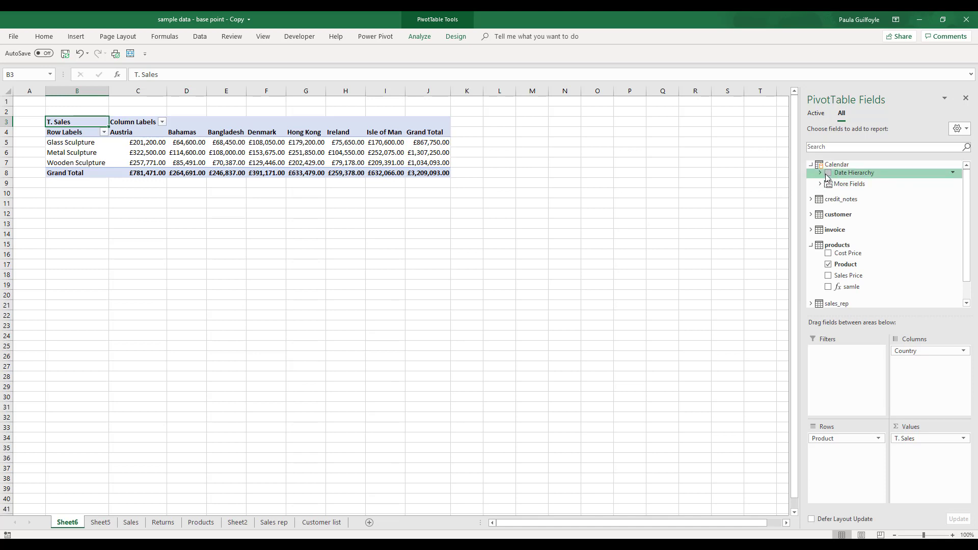
click(828, 175)
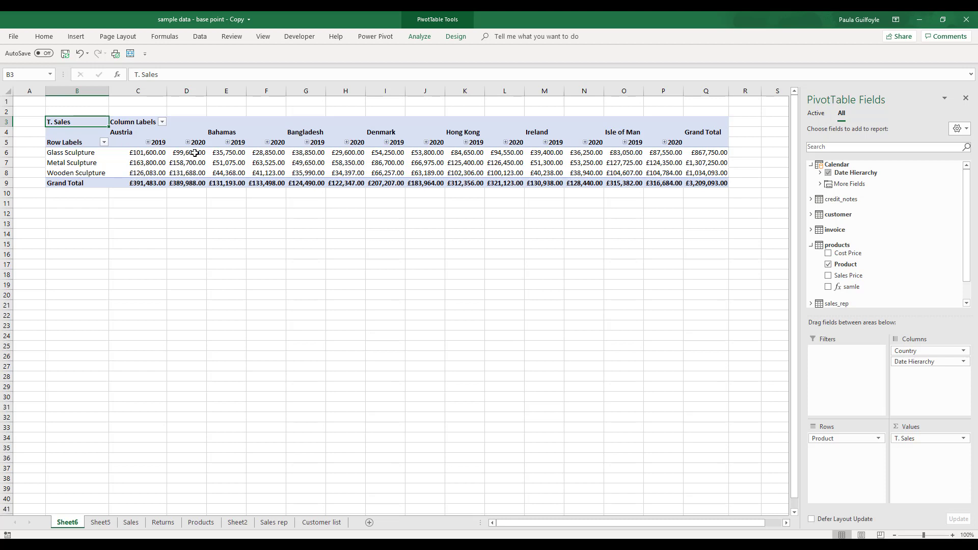
Expand Austria 2019 into months, briefly drilling into January and back
click(148, 142)
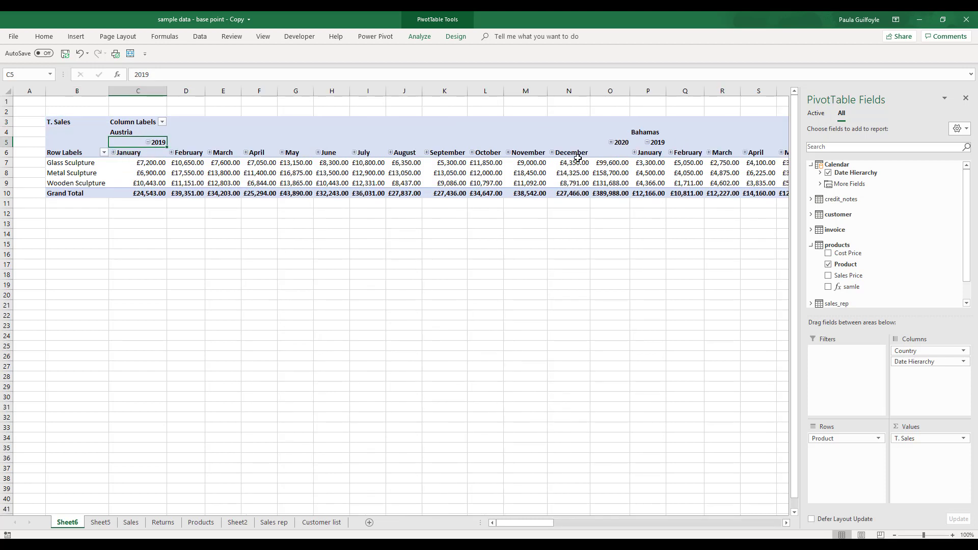
click(113, 152)
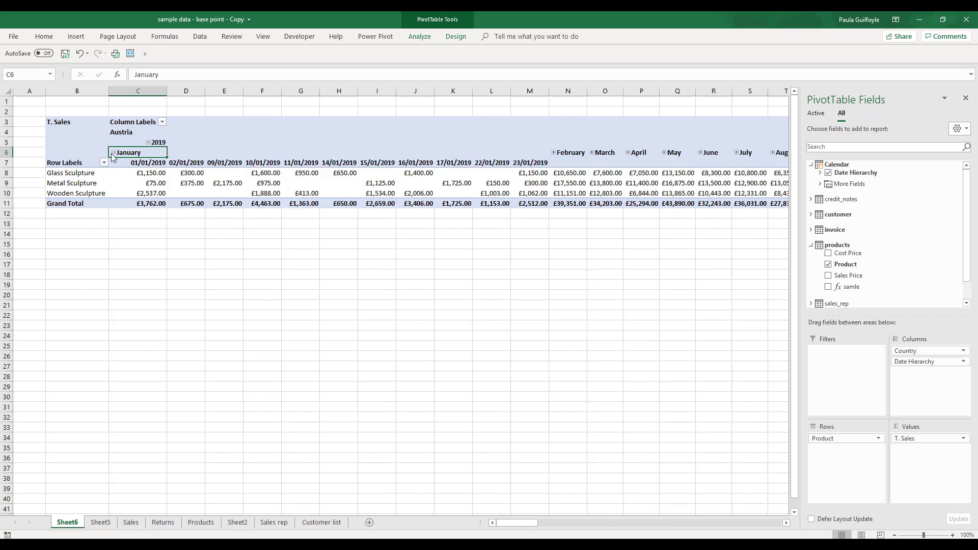
click(113, 152)
click(148, 145)
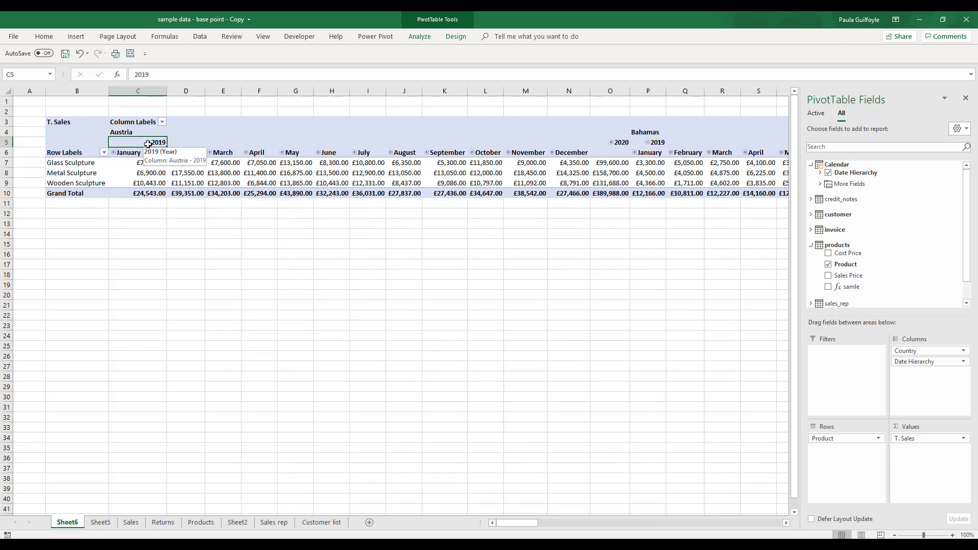
Move Date Hierarchy to the rows above Product and collapse the 2019 and 2020 month groups
drag(934, 363, 829, 439)
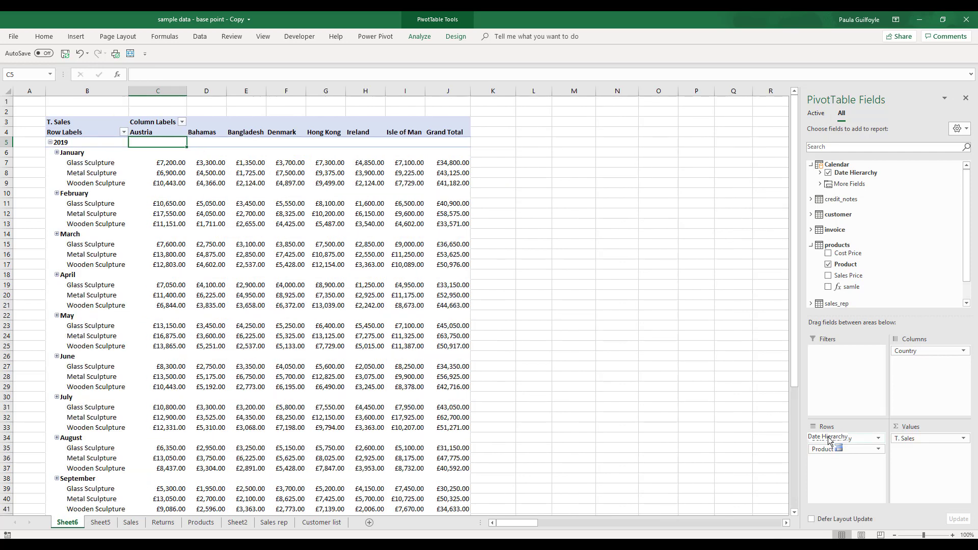
drag(829, 439, 829, 439)
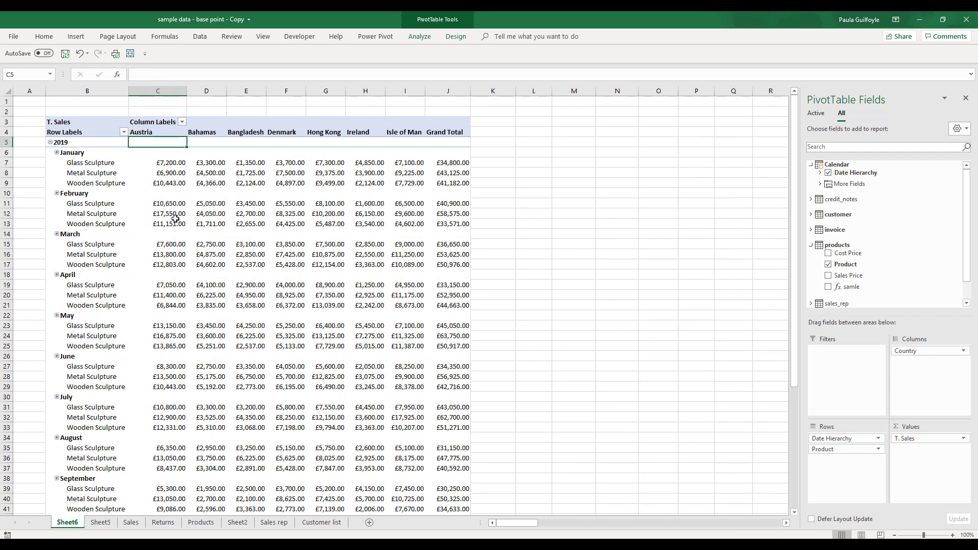
click(50, 143)
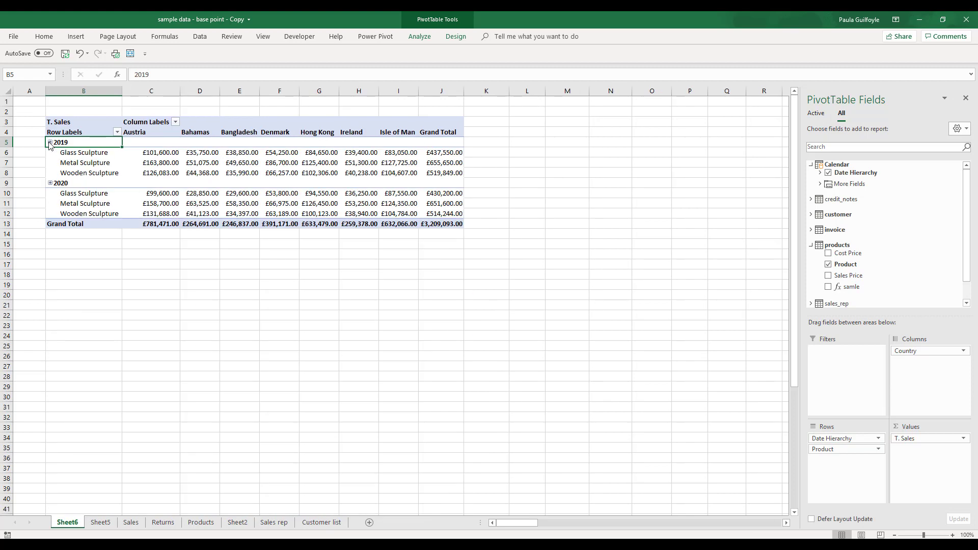
click(50, 183)
click(50, 184)
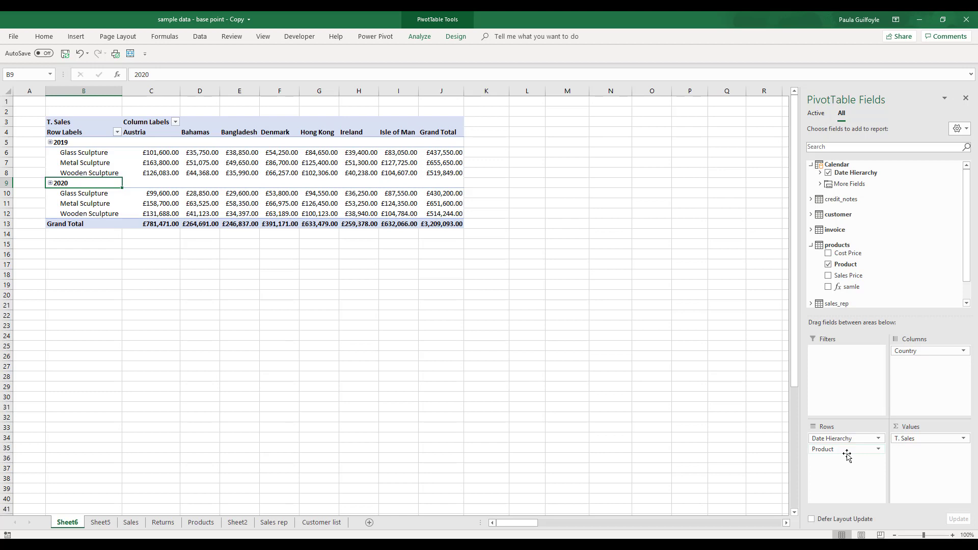
From the Power Pivot data model window, insert a Flattened PivotTable on new worksheet Sheet7
click(375, 37)
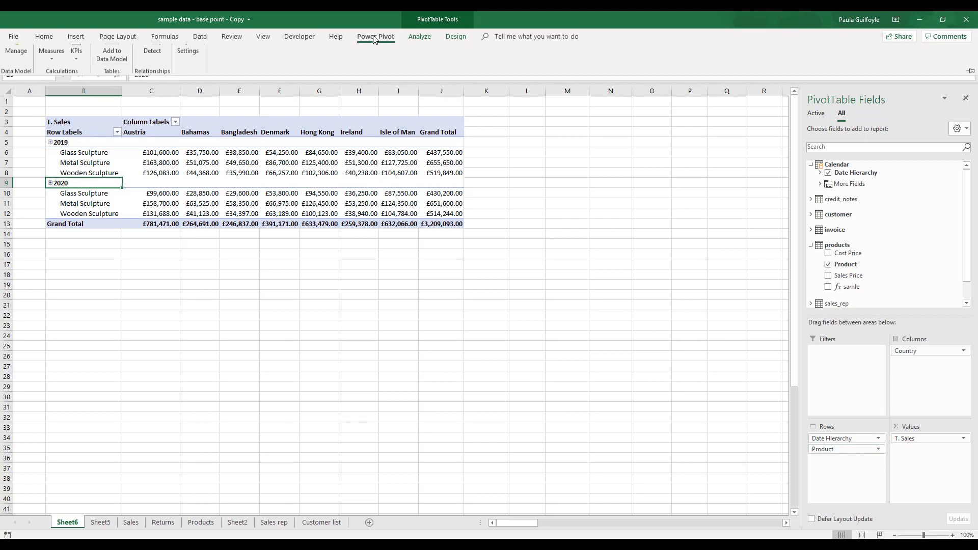
click(18, 65)
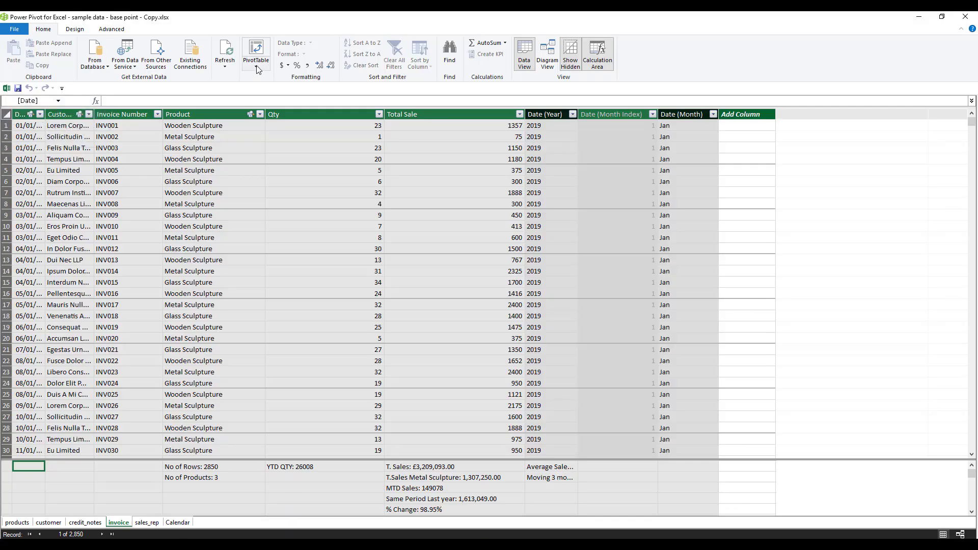
click(257, 69)
click(295, 157)
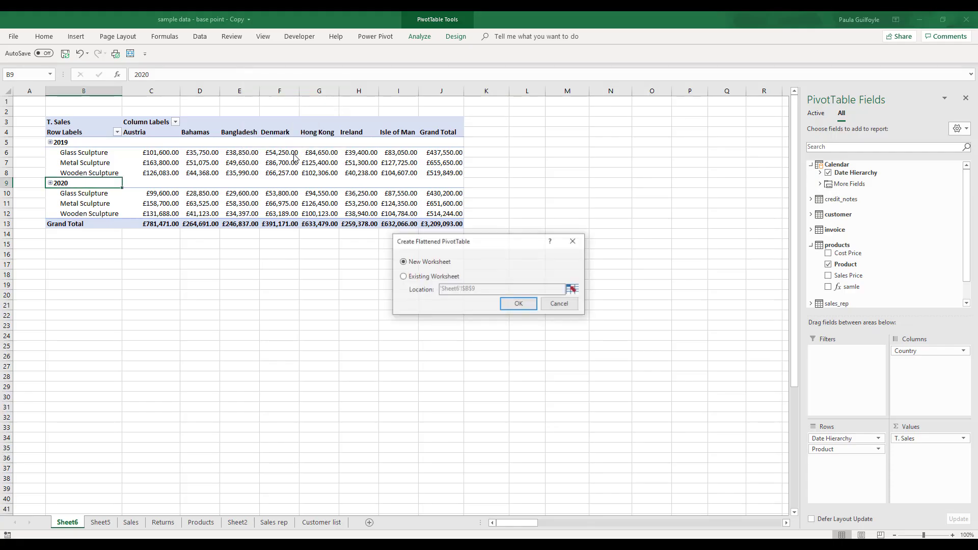
key(Down)
key(Up)
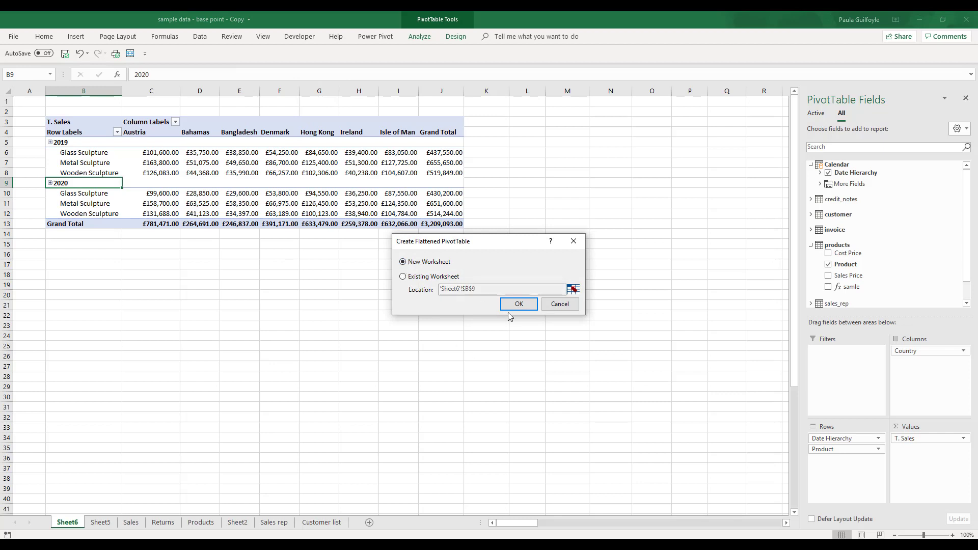
click(525, 305)
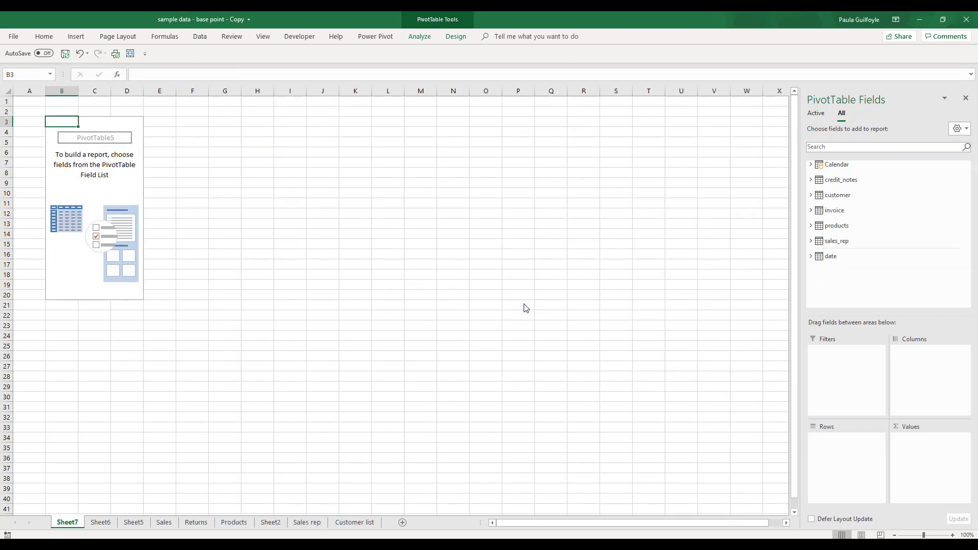
Add invoice T. Sales, Calendar Date Hierarchy and customer Customer Name to the flattened PivotTable
click(810, 210)
click(828, 263)
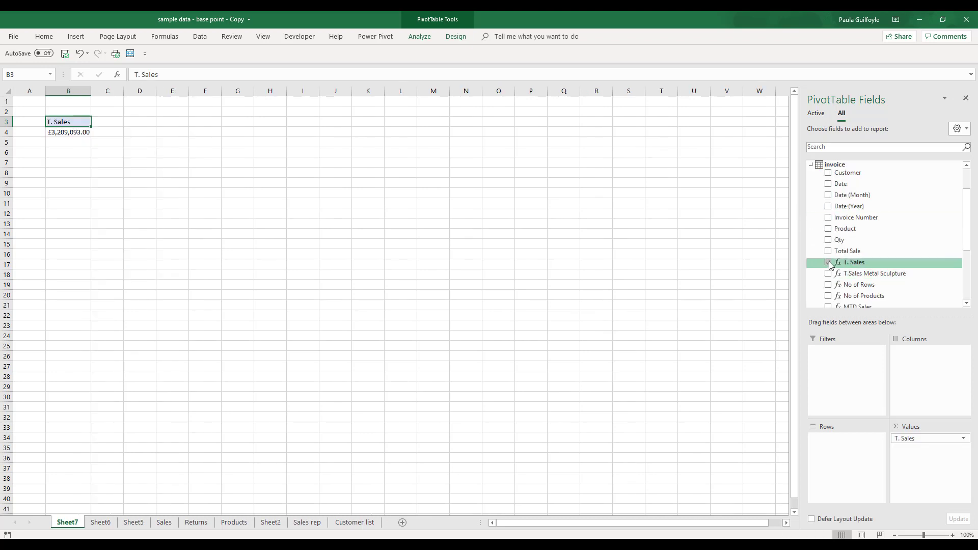
scroll(961, 202, up, 2)
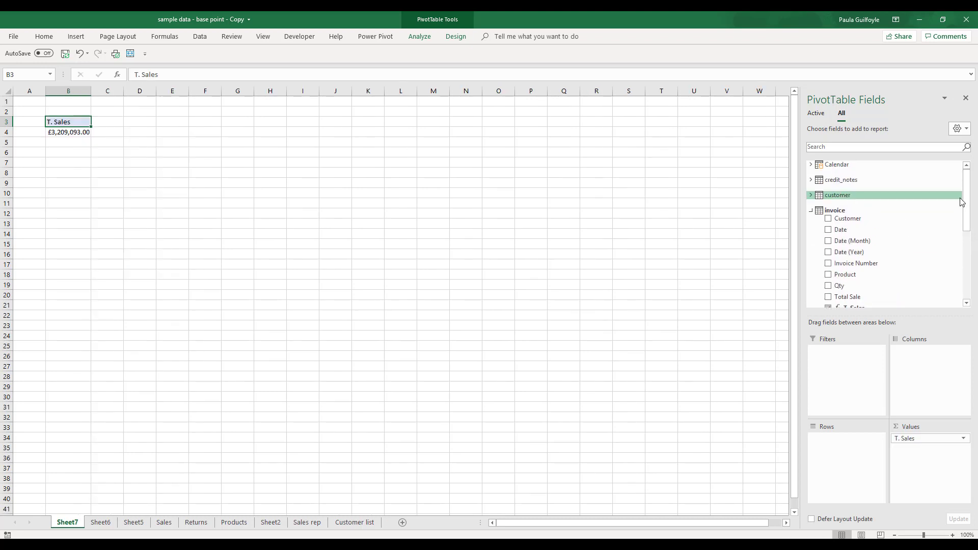
click(810, 210)
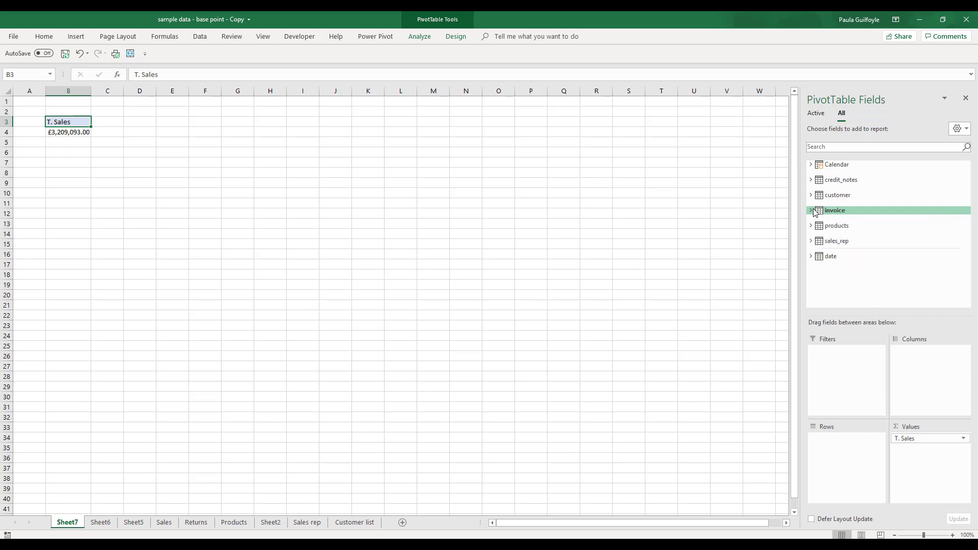
click(810, 164)
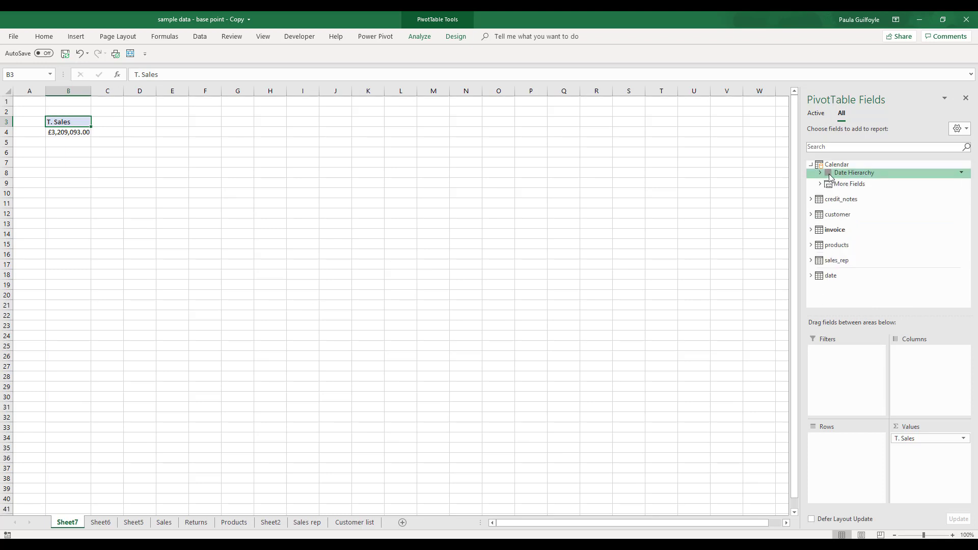
click(828, 173)
click(810, 215)
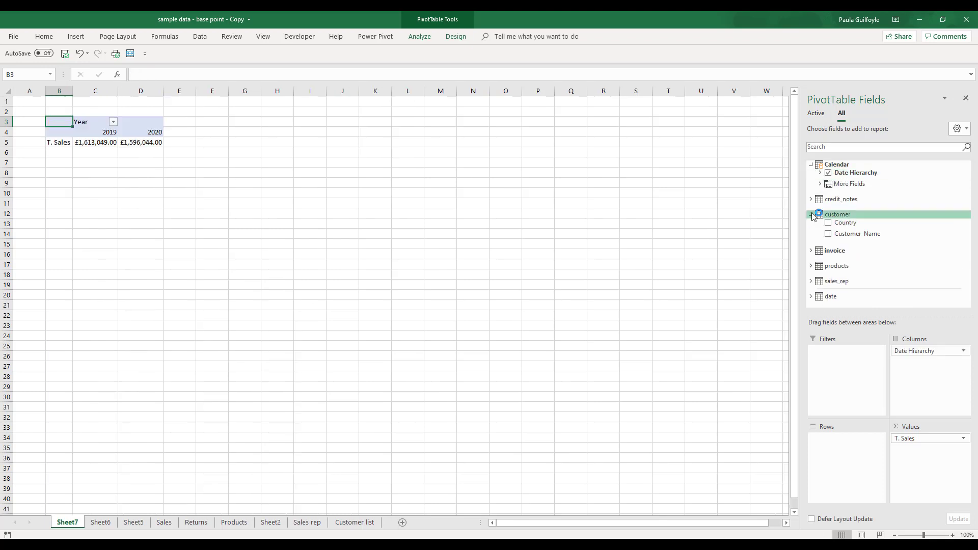
click(828, 234)
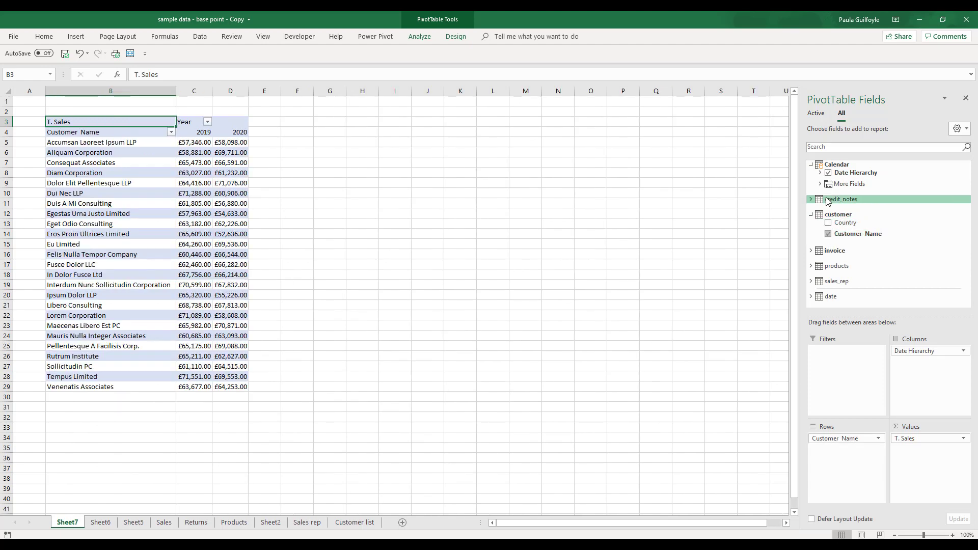
Move Date Hierarchy into Rows above Customer Name, then select the Year values in column B
drag(930, 350, 836, 441)
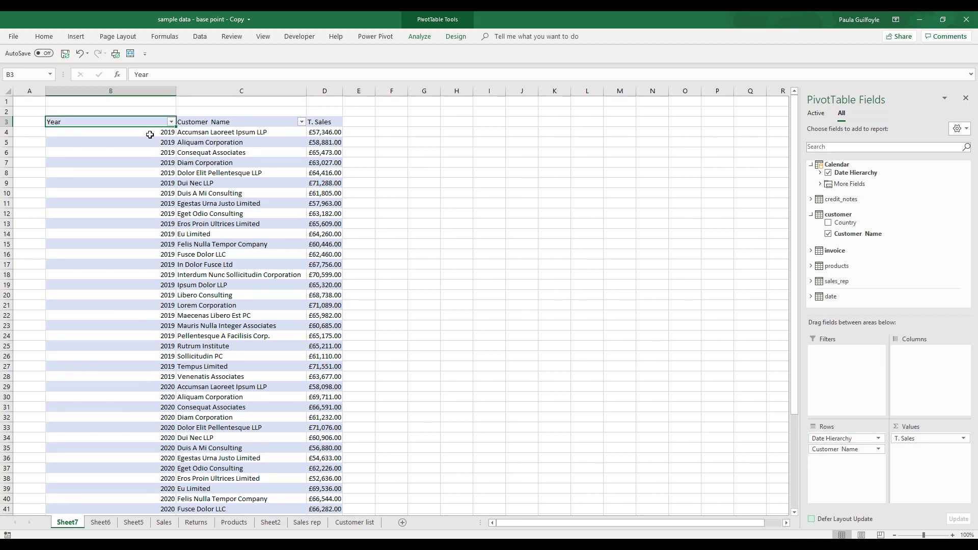
mouse_move(150, 134)
mouse_down()
mouse_move(176, 512)
mouse_move(163, 524)
mouse_move(168, 450)
mouse_move(160, 498)
mouse_move(224, 501)
mouse_up()
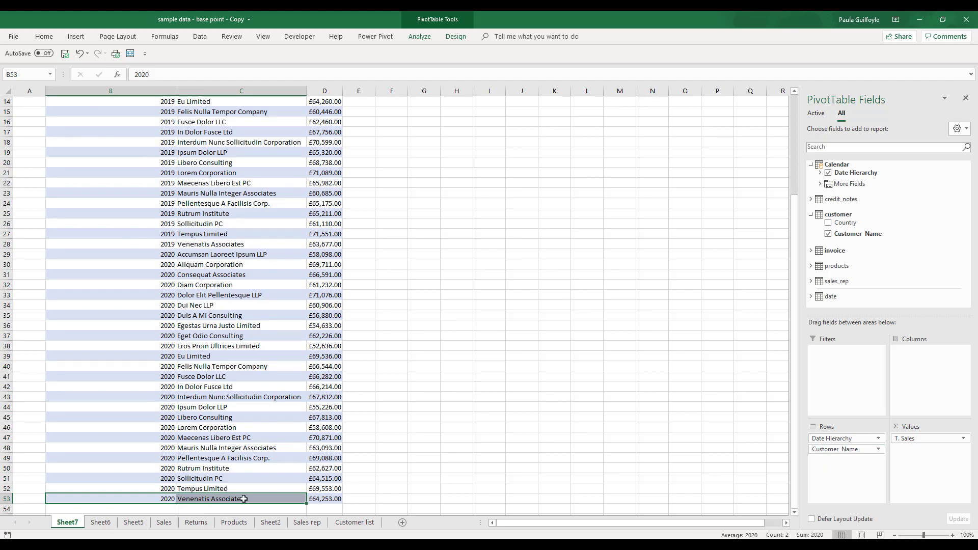
drag(797, 269, 774, 120)
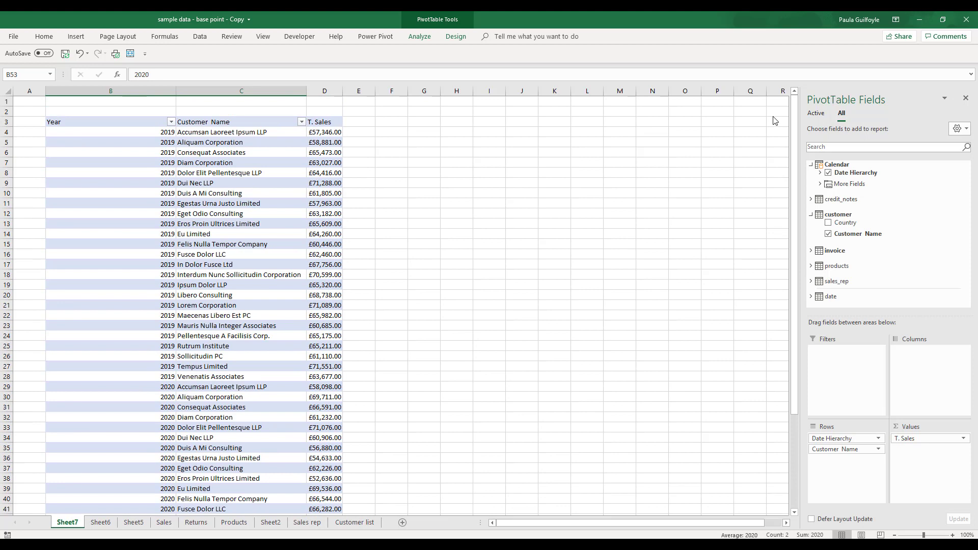